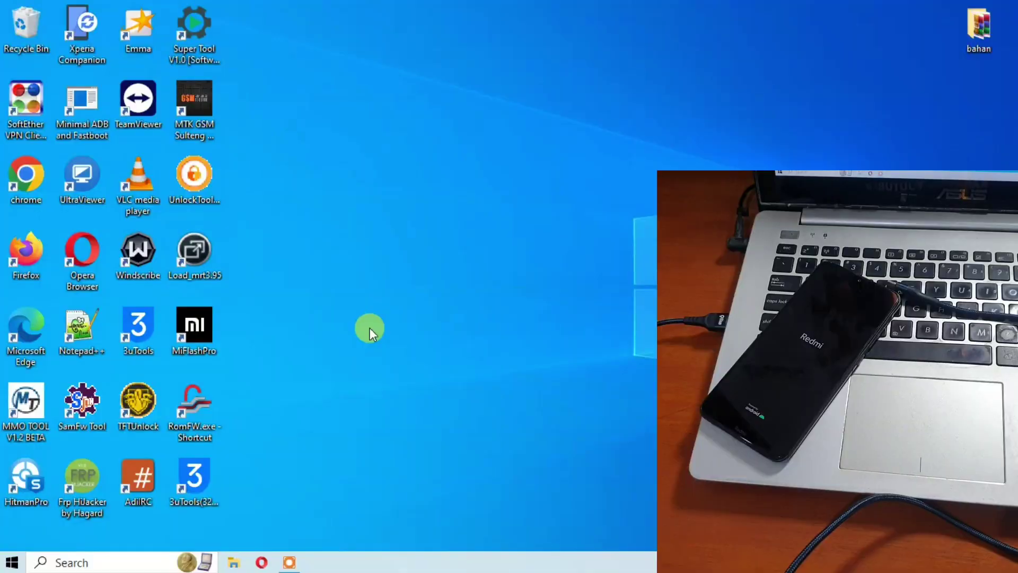
Open the bahan folder on the desktop and launch MiFlashSetup_eng.msi from the MiFlashSetup_eng.rar archive.
double_click(972, 27)
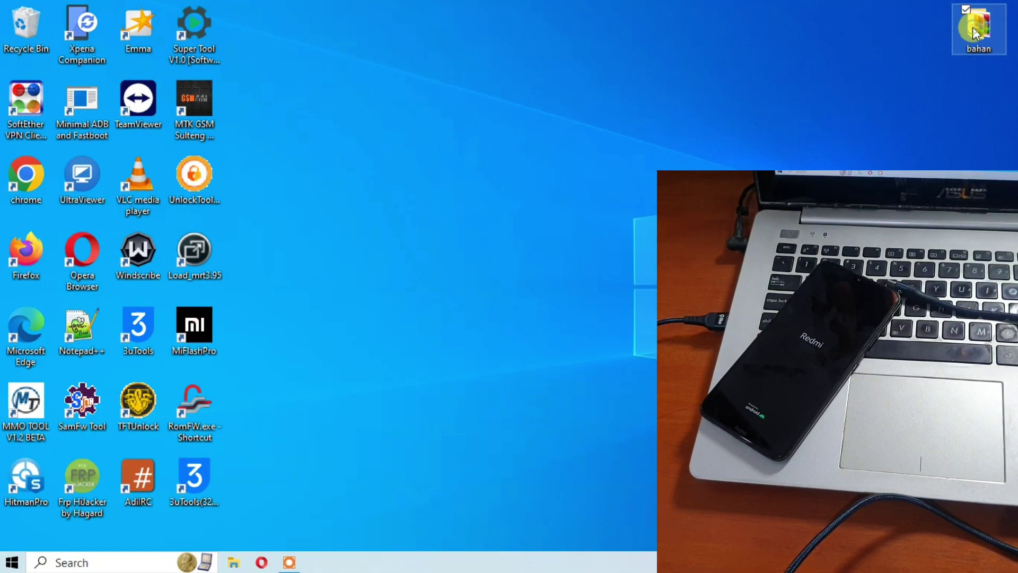
left_click_drag(431, 48, 179, 23)
left_click_drag(436, 78, 583, 81)
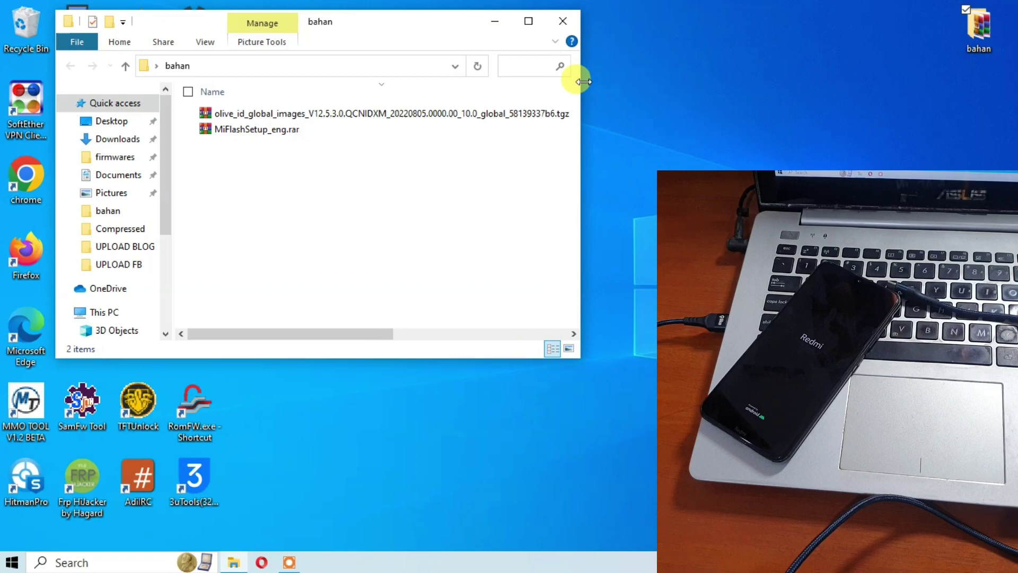
left_click(254, 139)
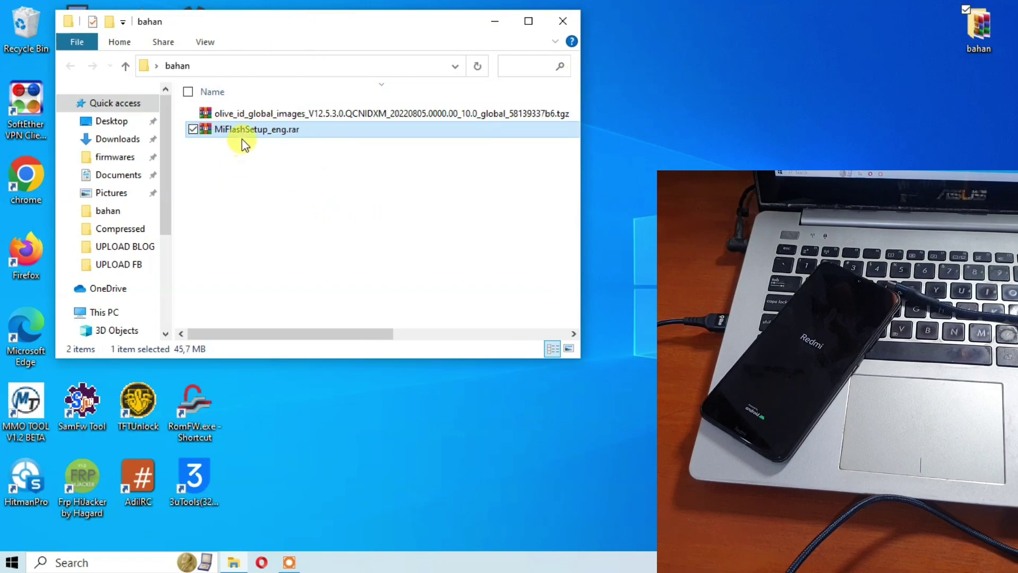
double_click(241, 139)
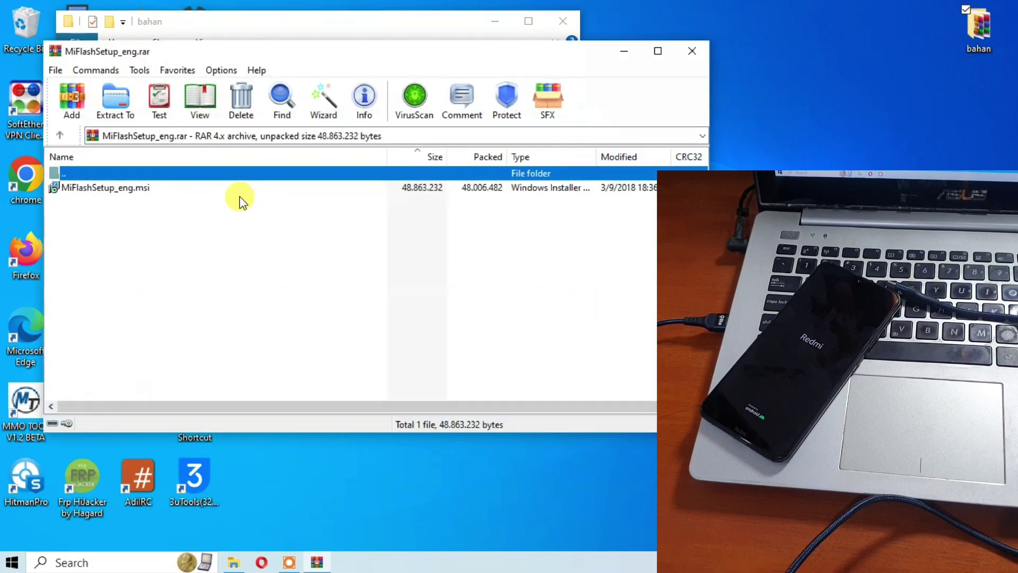
double_click(103, 187)
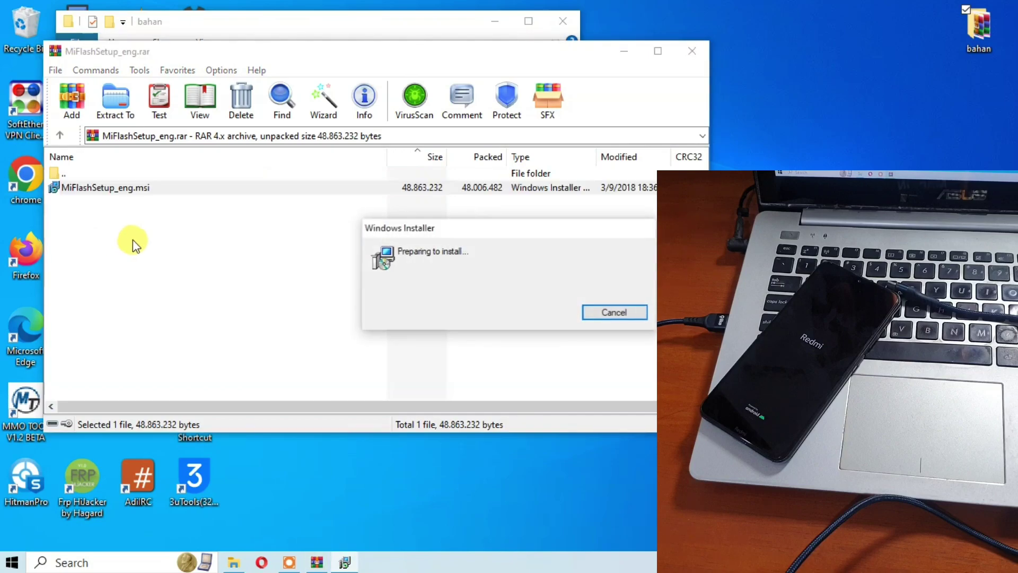
Close the archive window and install XiaoMiFlash for everyone in C:\XiaoMi\XiaoMiFlash\, completing the setup wizard.
left_click(692, 51)
left_click_drag(482, 137, 231, 175)
left_click_drag(180, 18, 692, 19)
left_click_drag(244, 173, 197, 110)
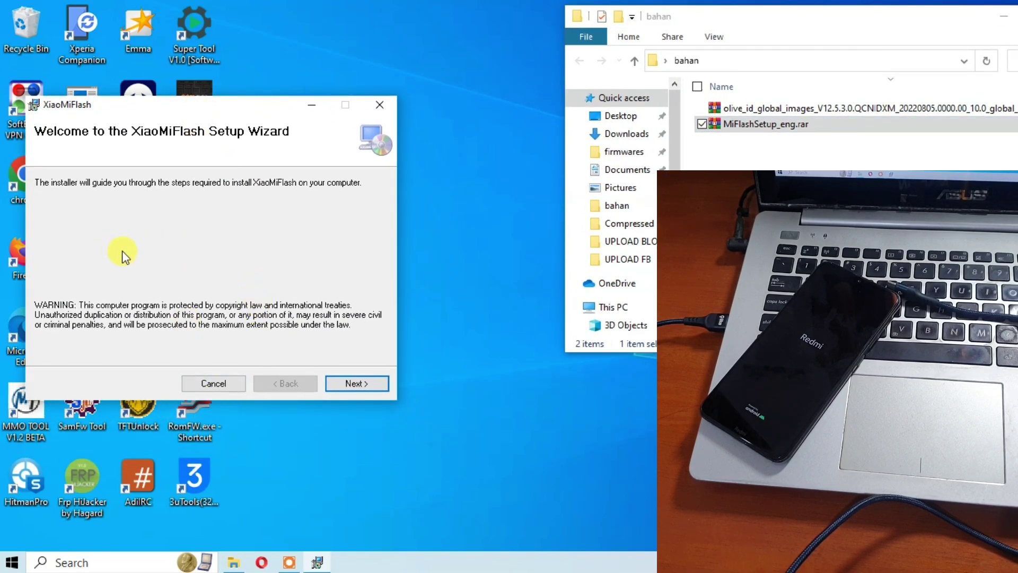
left_click(353, 386)
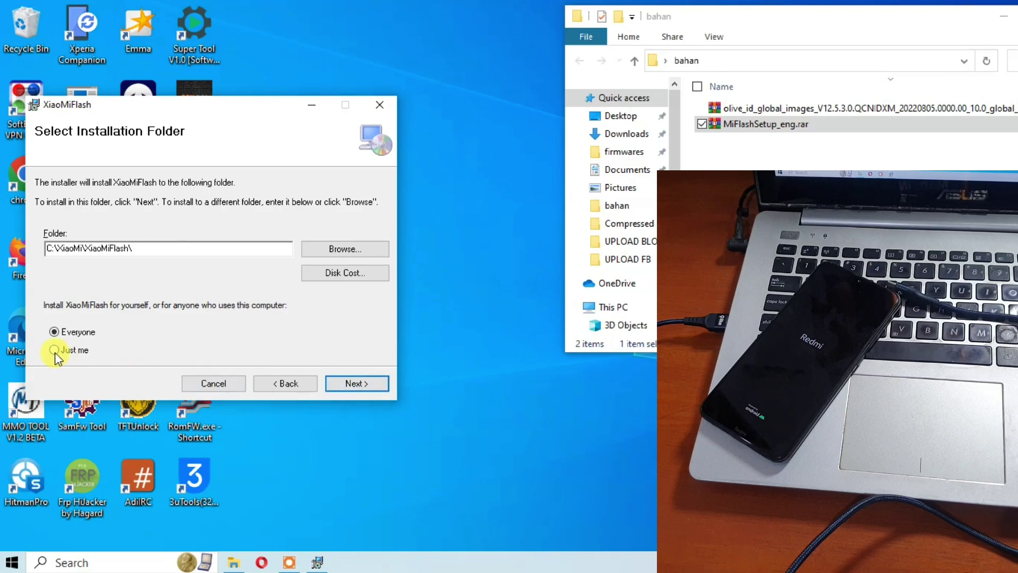
left_click(357, 393)
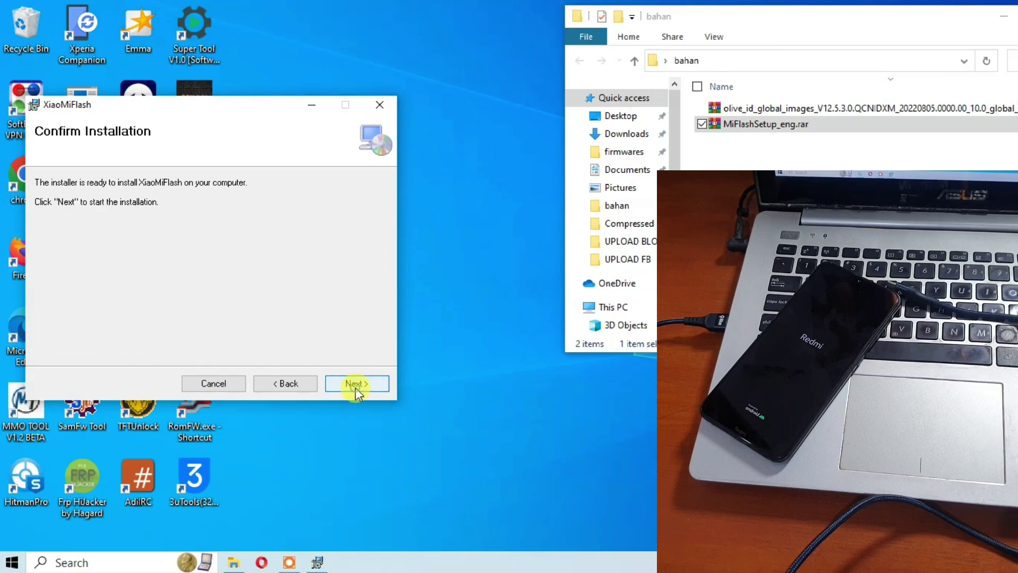
left_click(356, 390)
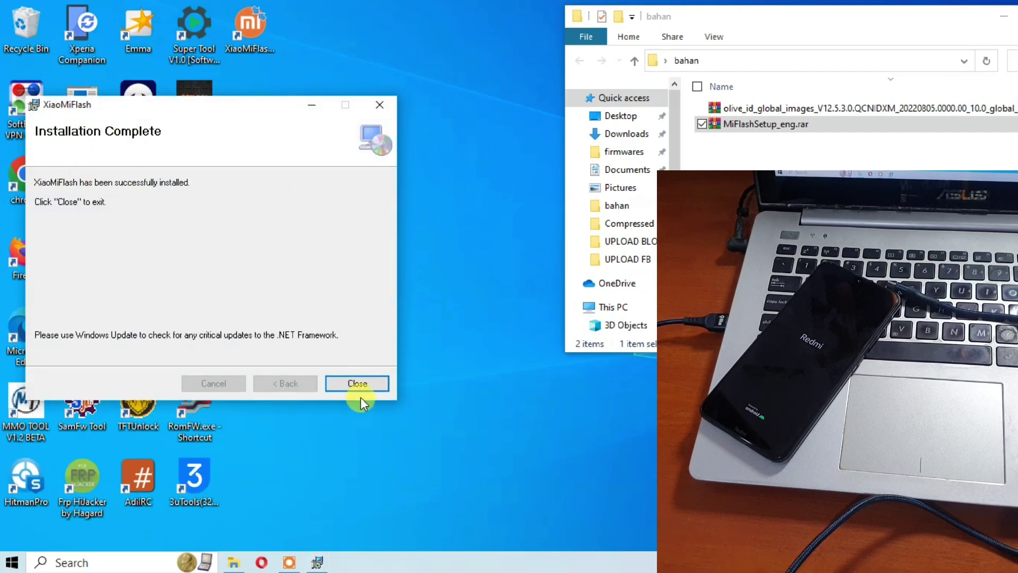
left_click(357, 384)
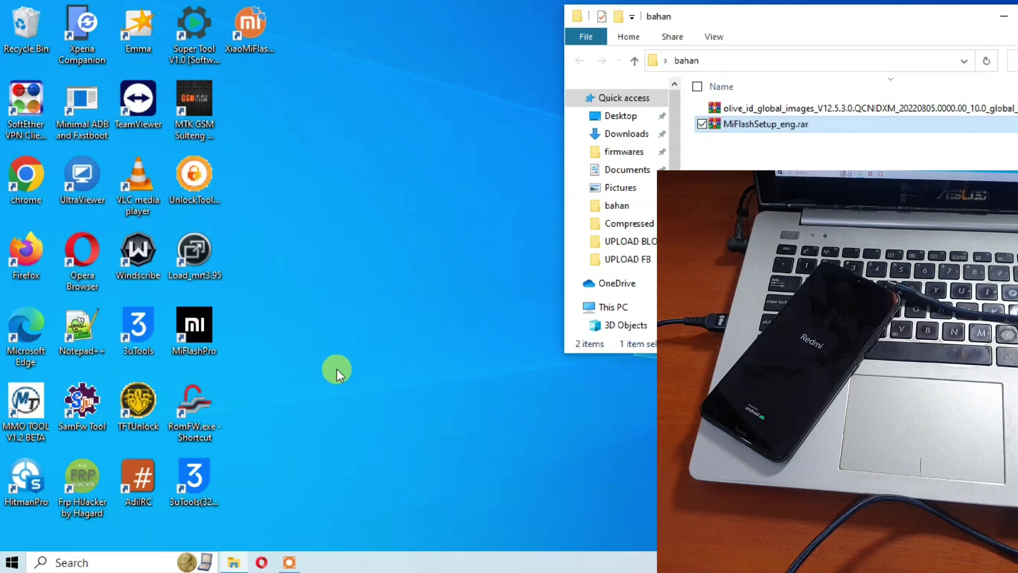
Launch the newly installed XiaoMiFlash program from the desktop.
left_click(258, 33)
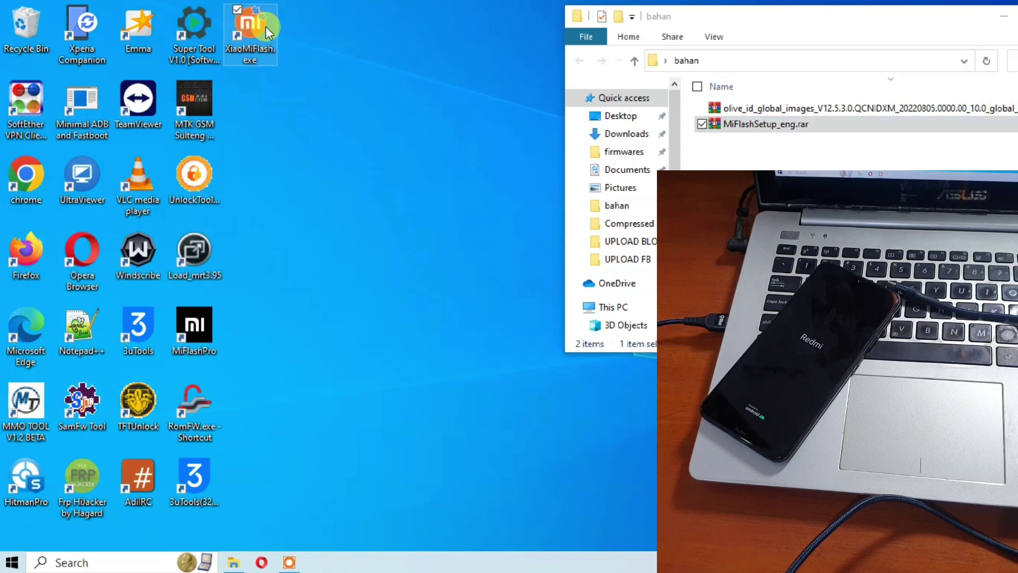
double_click(253, 40)
left_click_drag(376, 20, 284, 16)
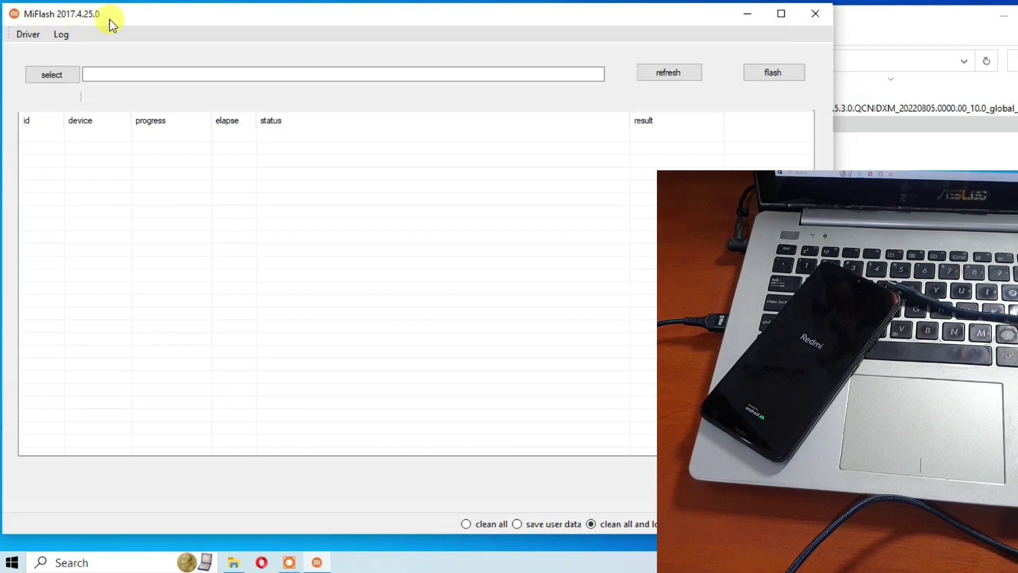
Extract the olive_id_global_images V12.5.3.0.QCNIDXM .tgz firmware archive directly into the bahan folder.
left_click_drag(900, 21, 363, 120)
left_click(214, 211)
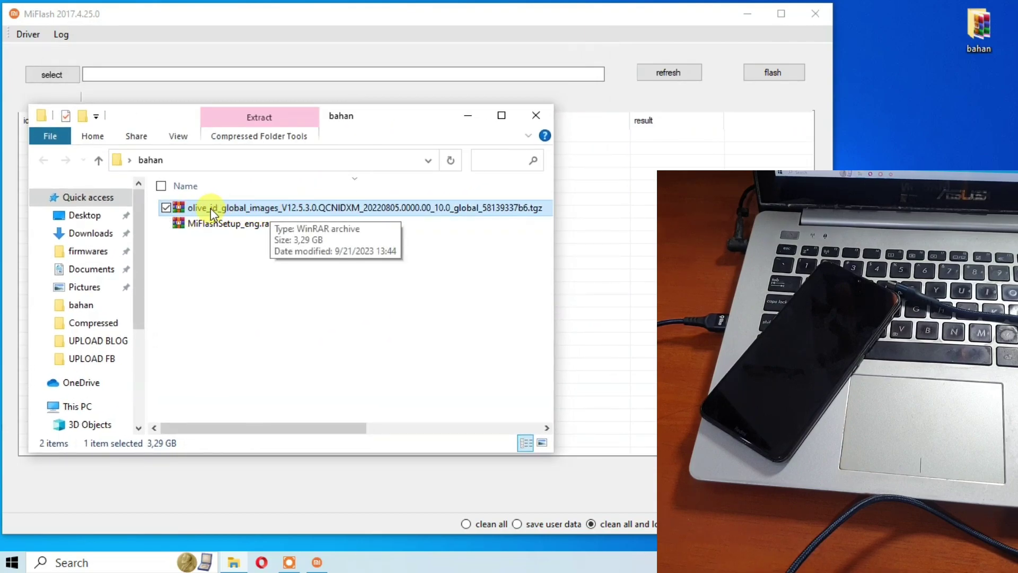
right_click(292, 208)
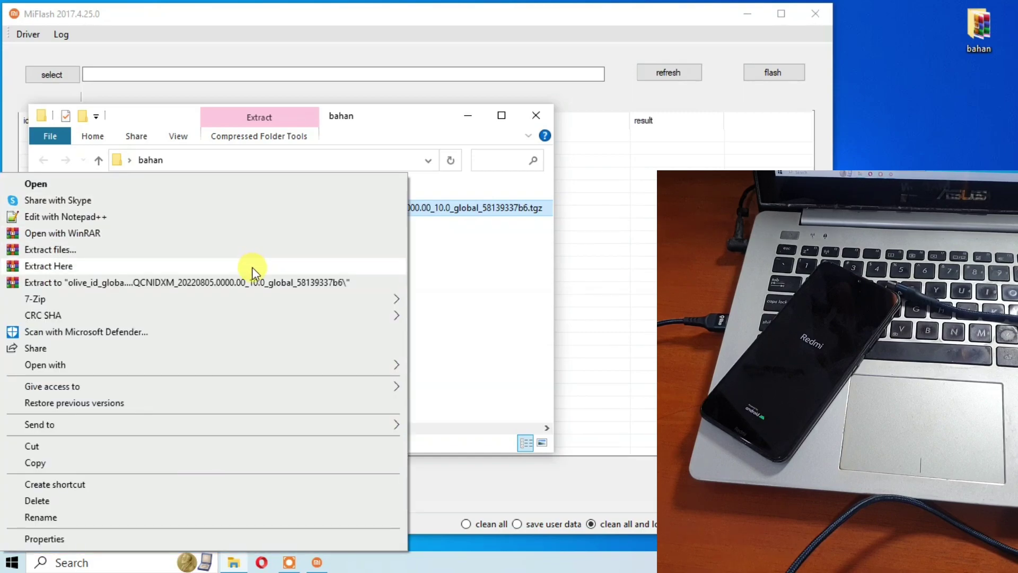
left_click(249, 265)
left_click_drag(499, 195, 314, 285)
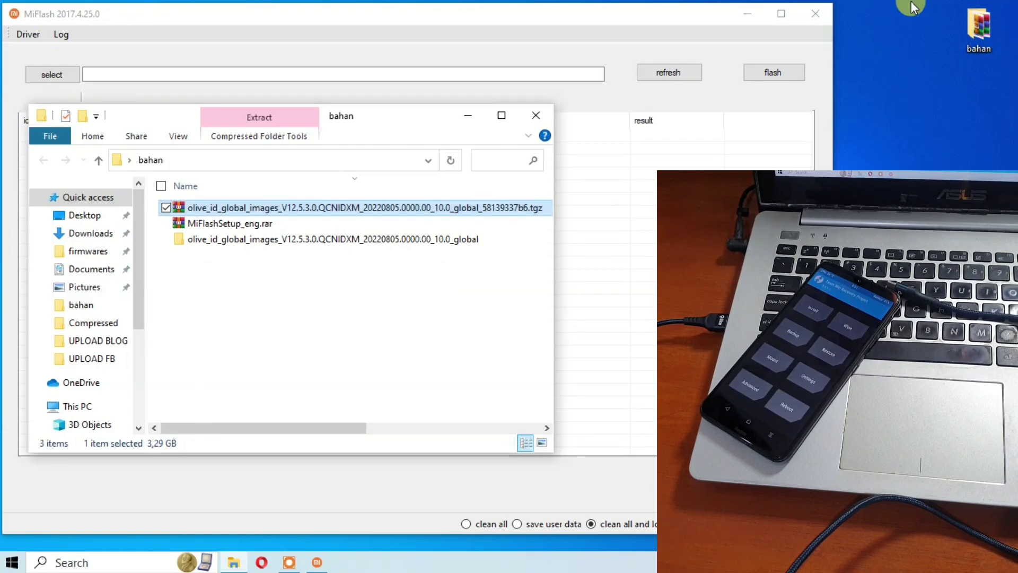
Examine the contents of the extracted olive_id_global_images folder and its images subfolder, and return to the bahan folder.
left_click(208, 241)
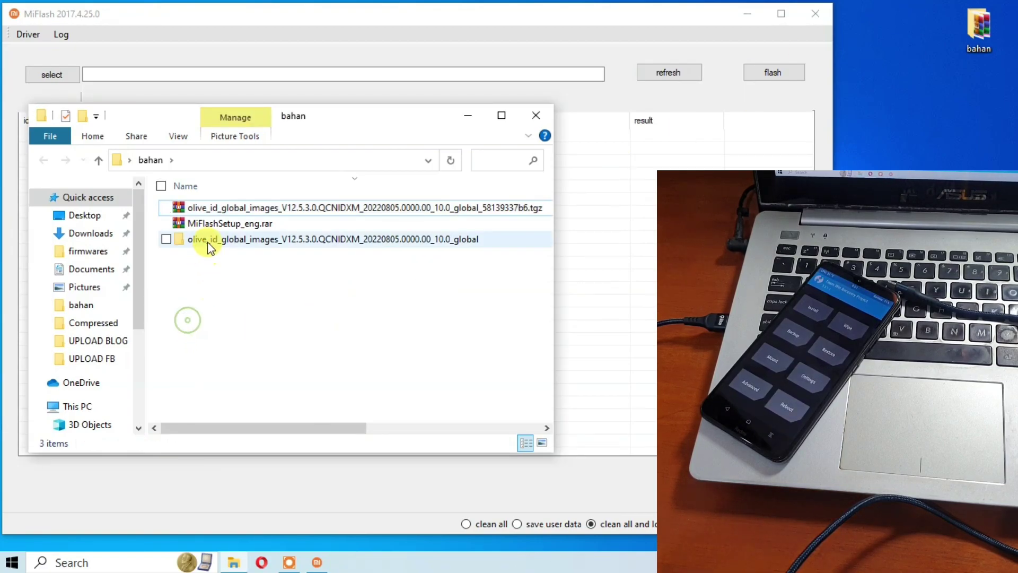
double_click(208, 241)
double_click(215, 207)
scroll(219, 270, "down", 2)
scroll(219, 271, "down", 5)
left_click(43, 161)
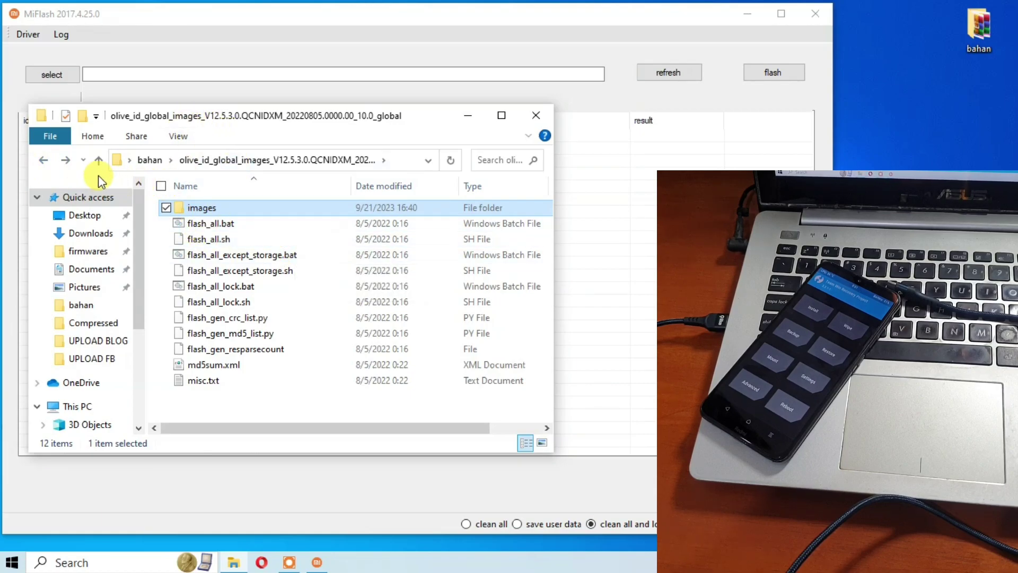
left_click(42, 161)
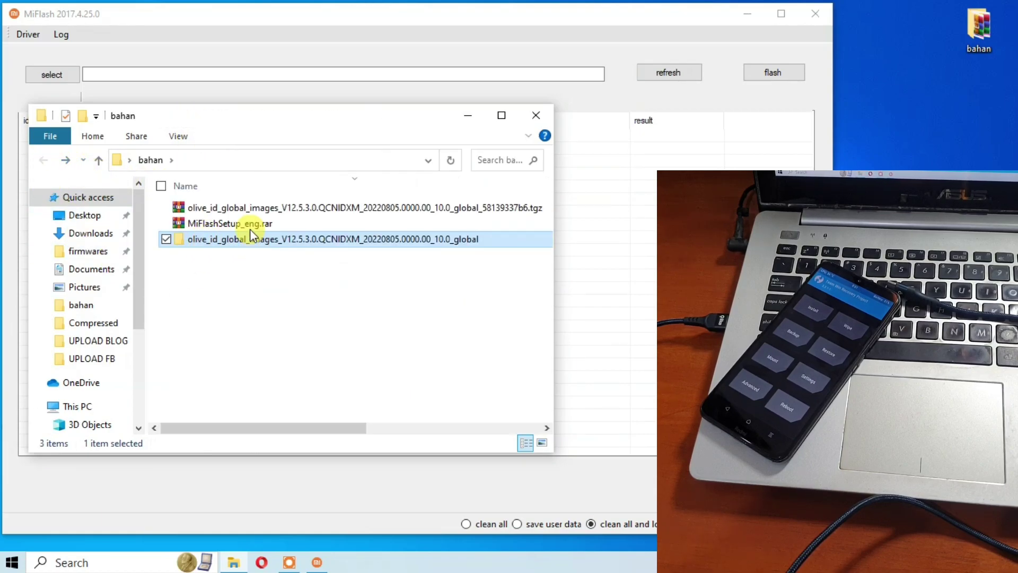
Set the MiFlash software path to the extracted olive_id_global_images_V12.5.3.0.QCNIDXM_20220805.0000.00_10.0_global folder inside bahan and check the path.
left_click_drag(142, 196, 70, 196)
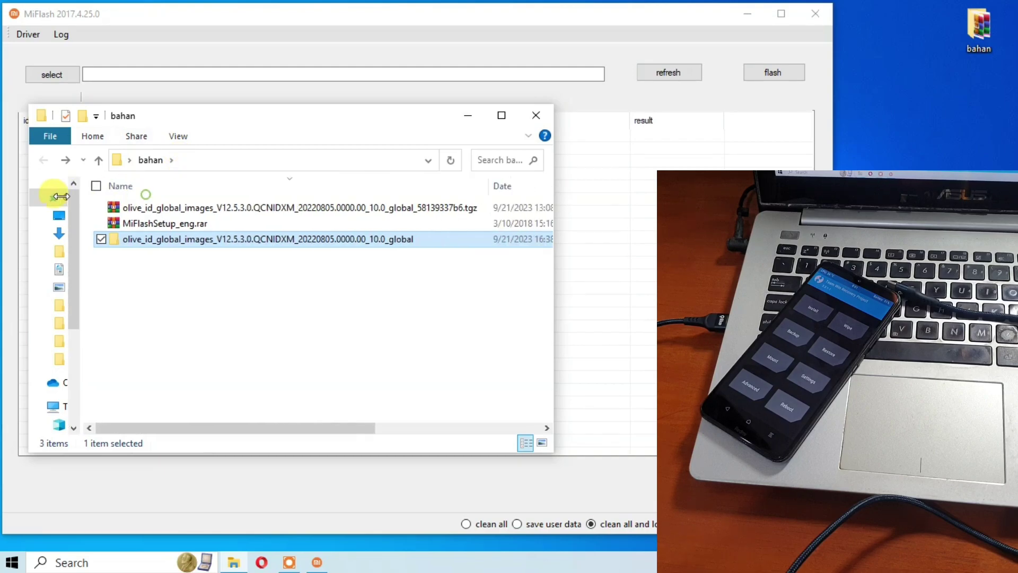
left_click_drag(121, 115, 929, 18)
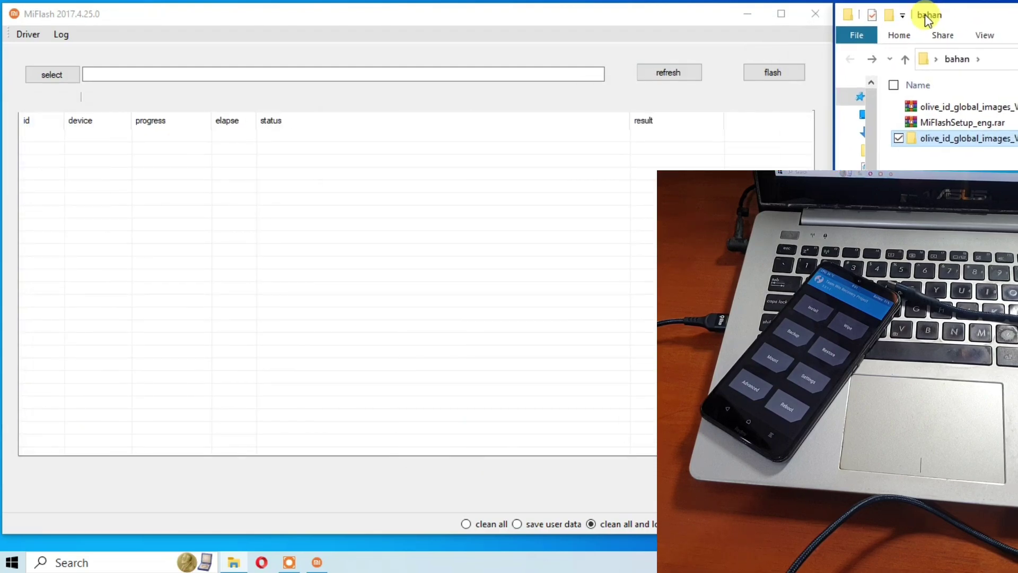
left_click(47, 75)
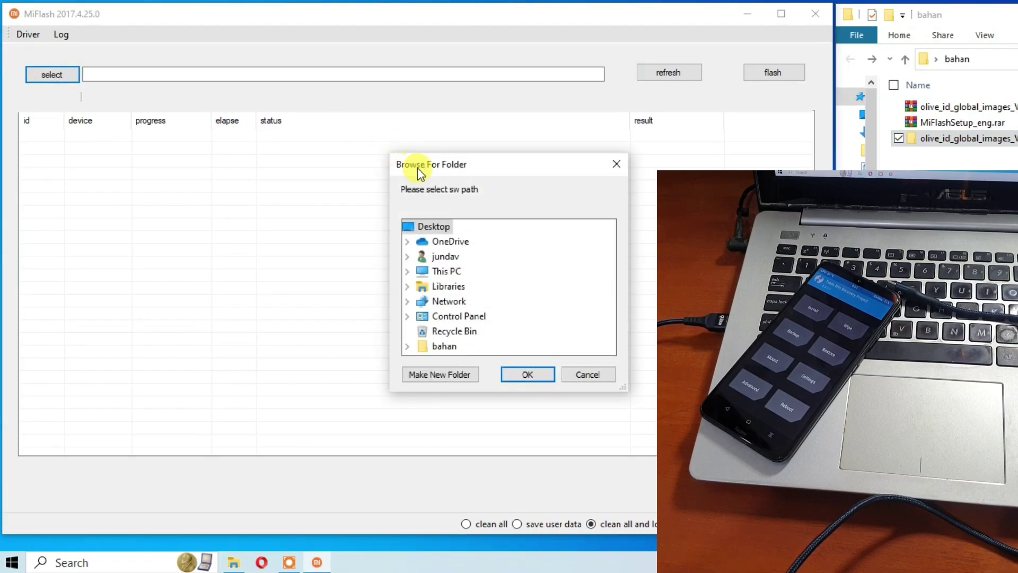
left_click_drag(235, 180, 43, 179)
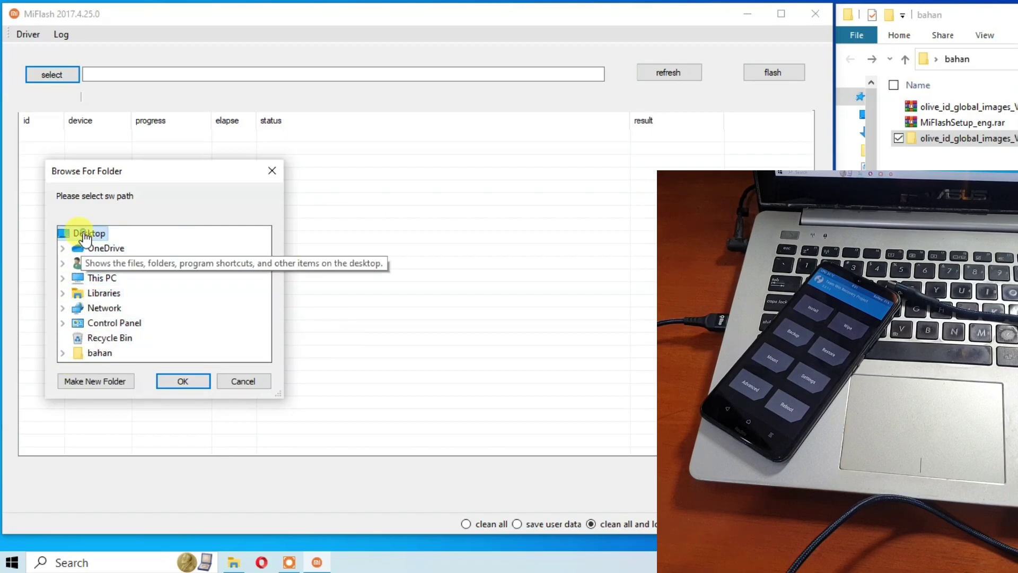
left_click(62, 353)
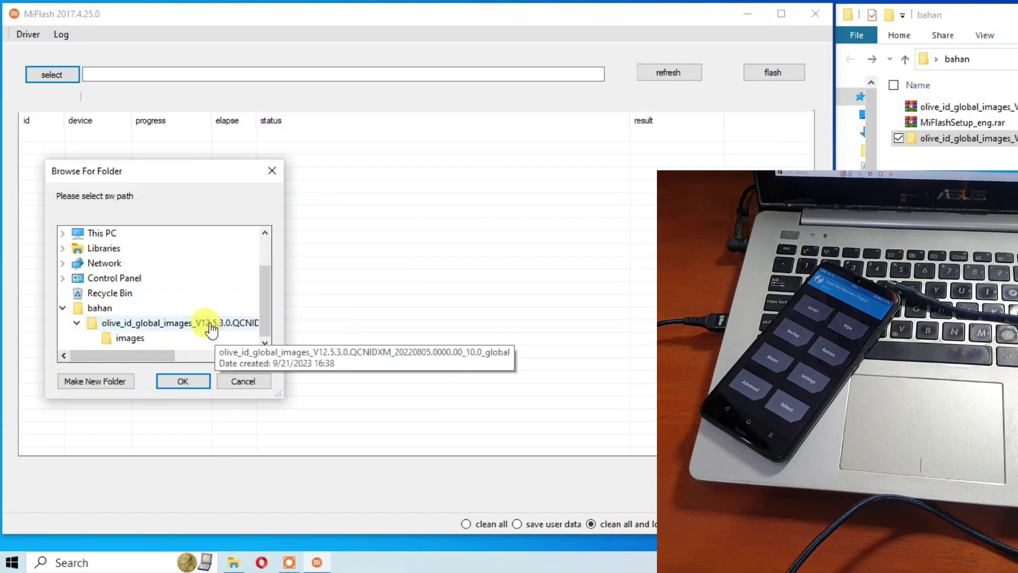
left_click(111, 325)
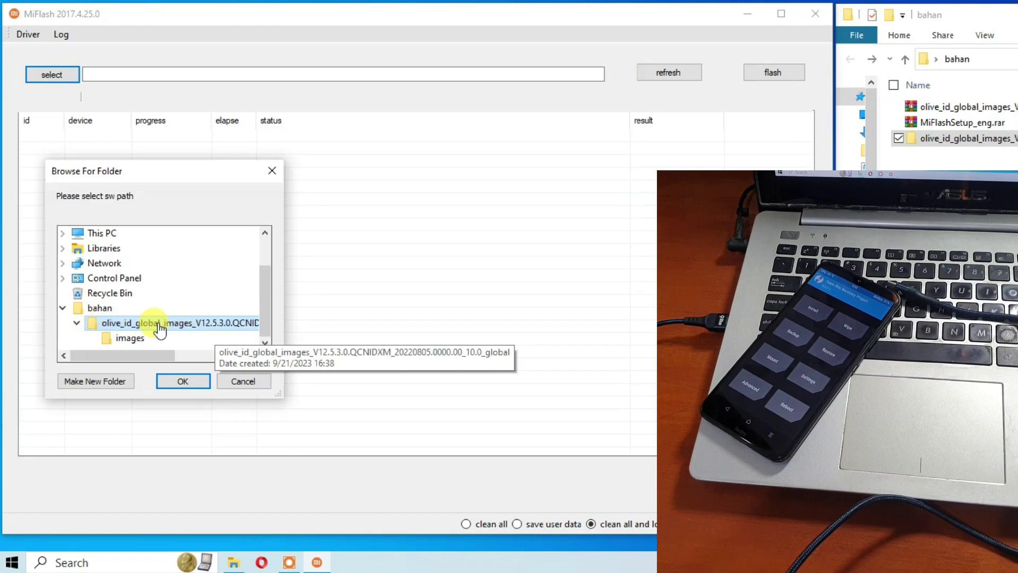
left_click(183, 382)
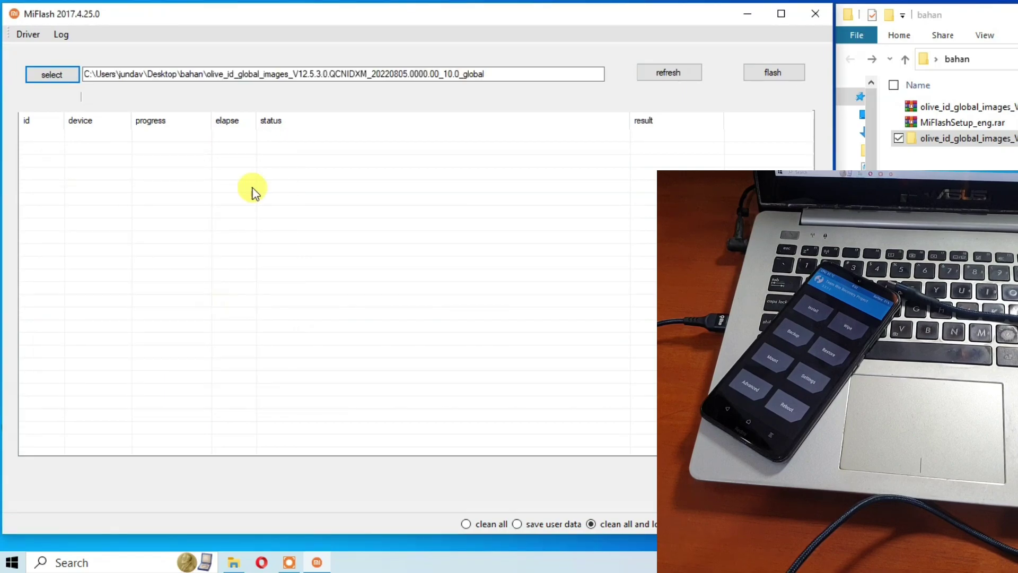
left_click_drag(207, 74, 497, 74)
left_click(498, 74)
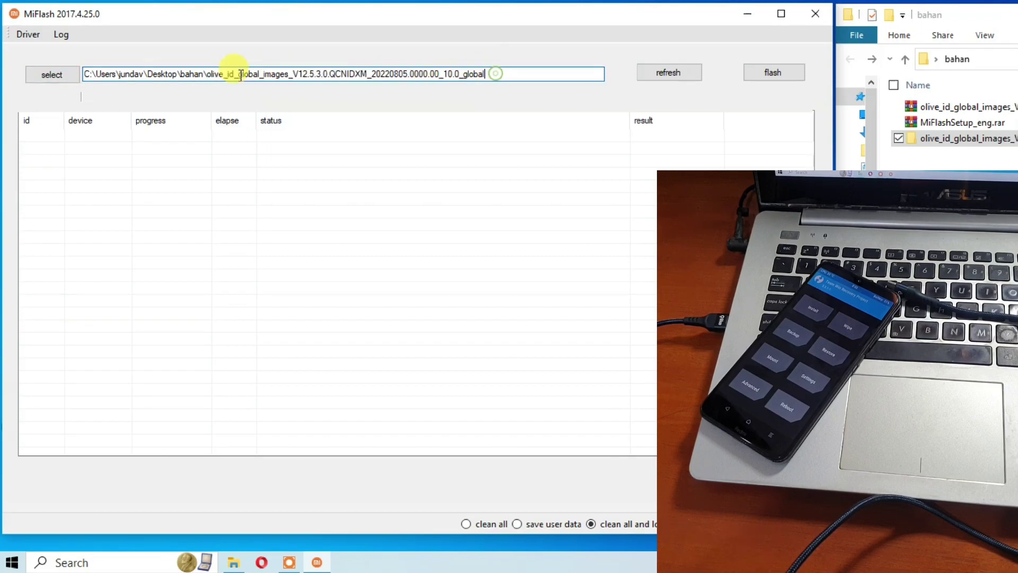
left_click_drag(213, 74, 484, 74)
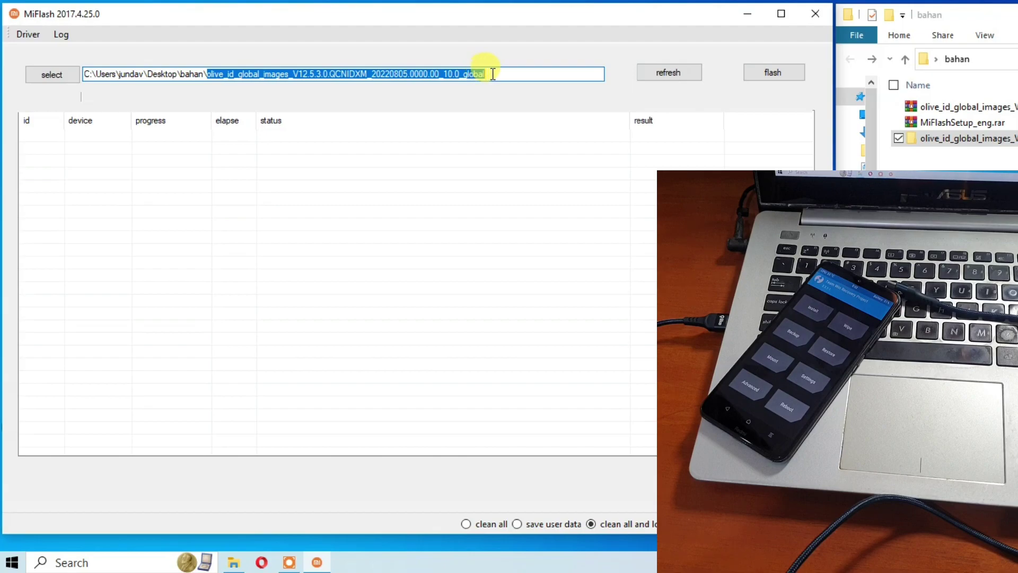
left_click(492, 74)
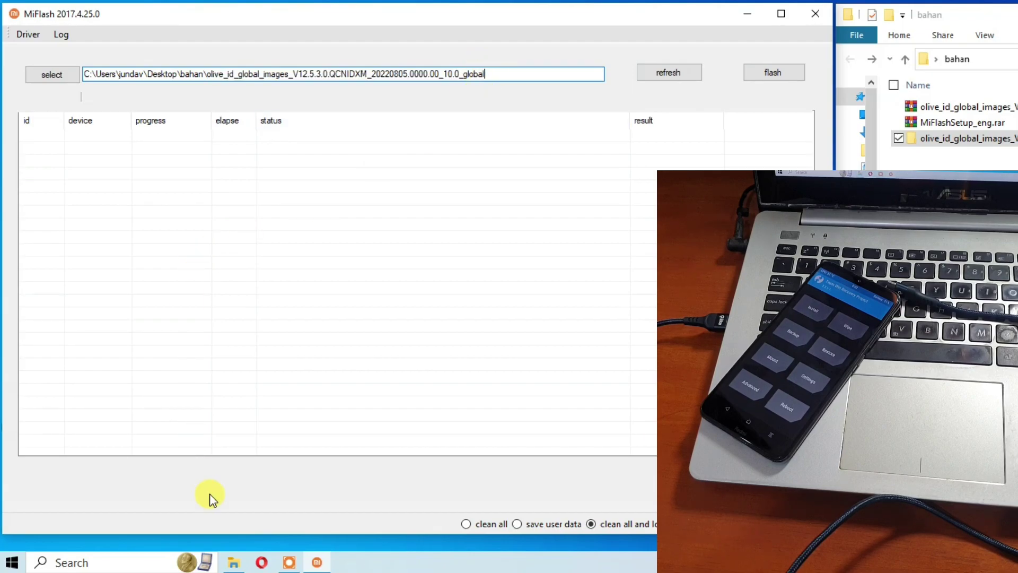
Choose the clean all option, refresh the device list with the phone in fastboot mode, and start flashing the firmware.
left_click(465, 524)
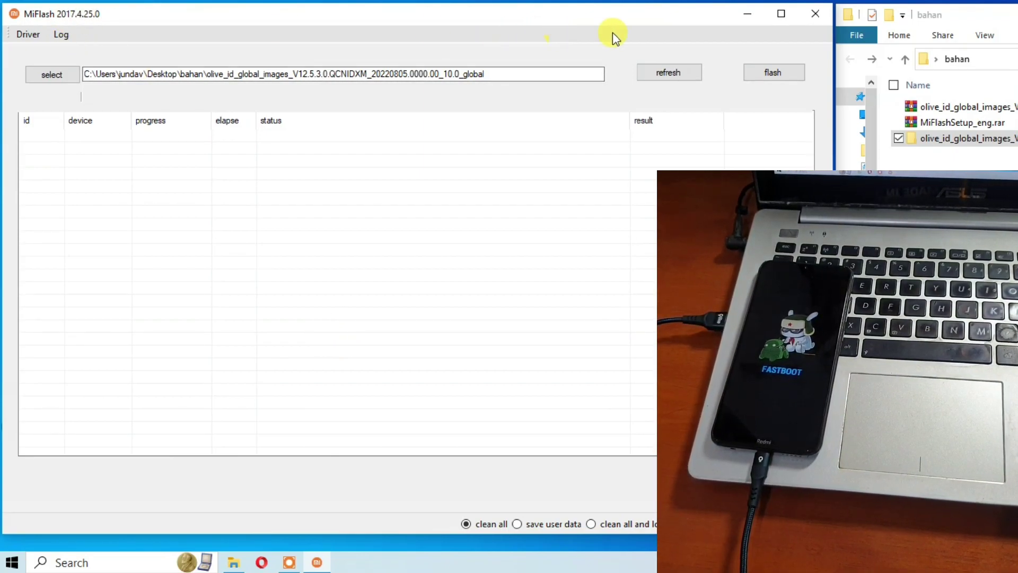
left_click(662, 76)
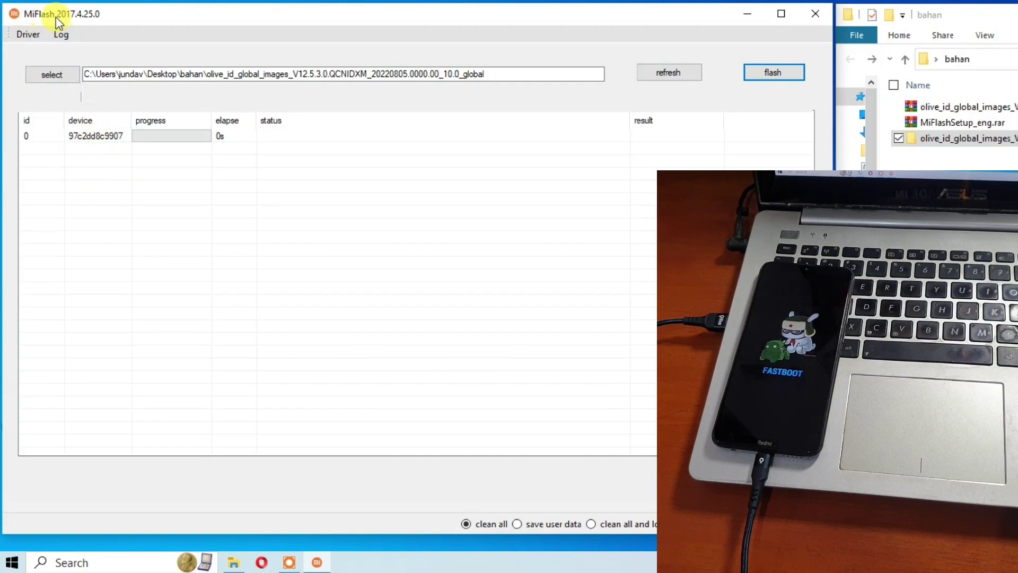
left_click(774, 78)
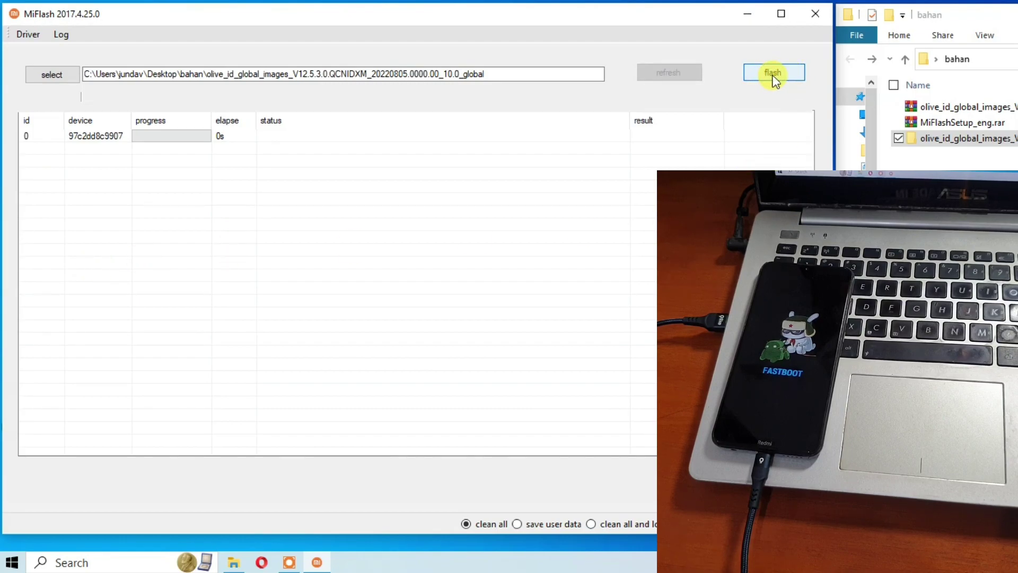